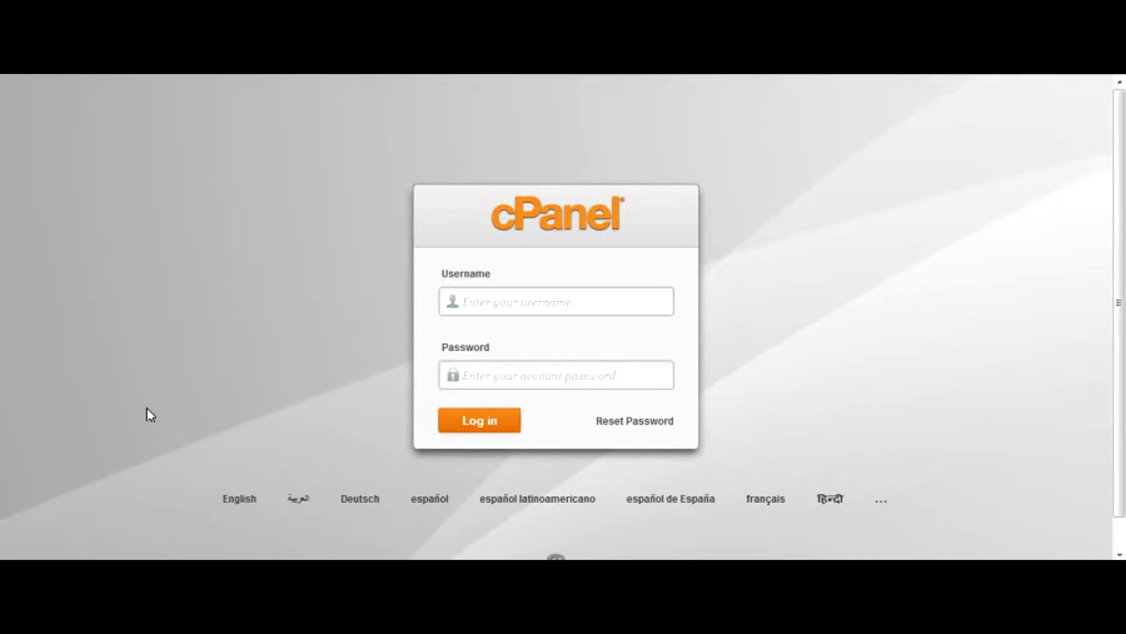
click(35, 556)
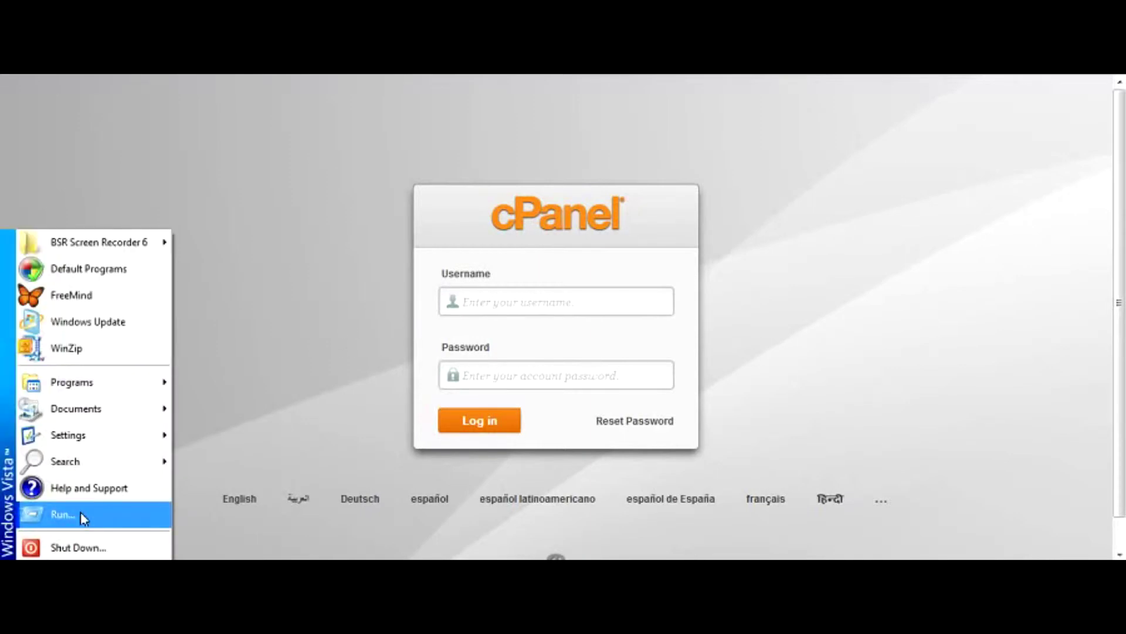
click(75, 521)
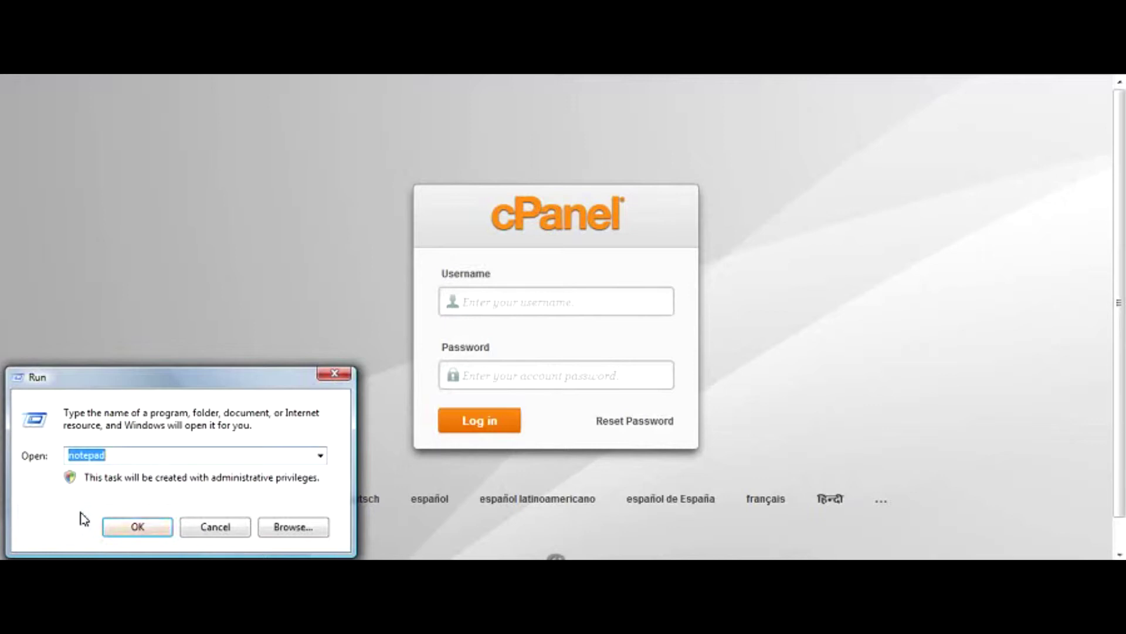
key(Return)
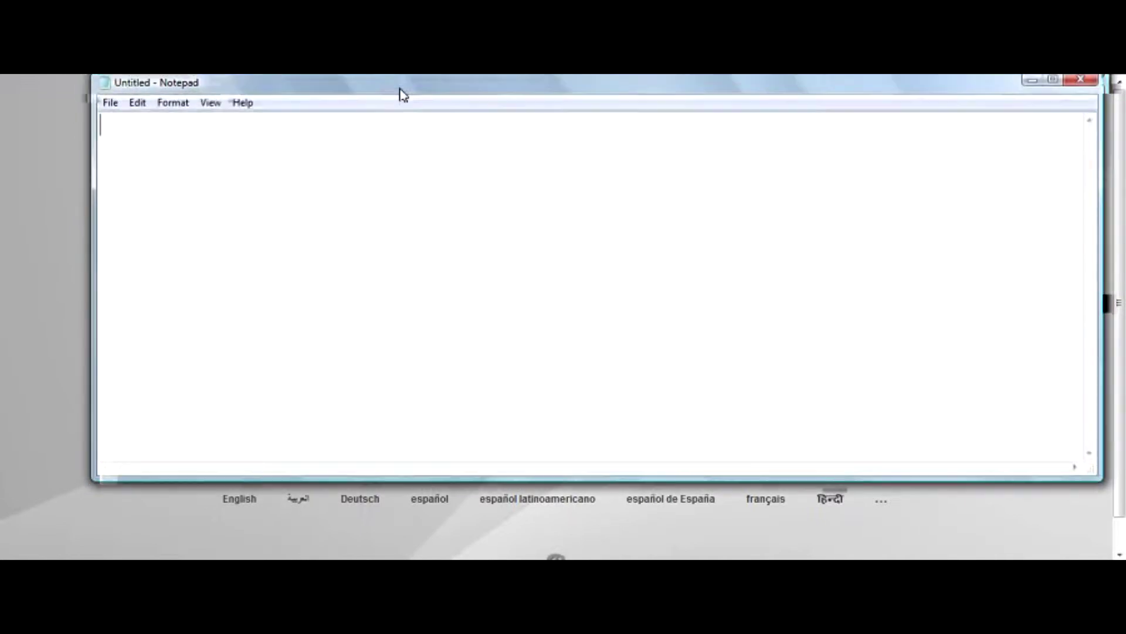
text(http://abcd.com)
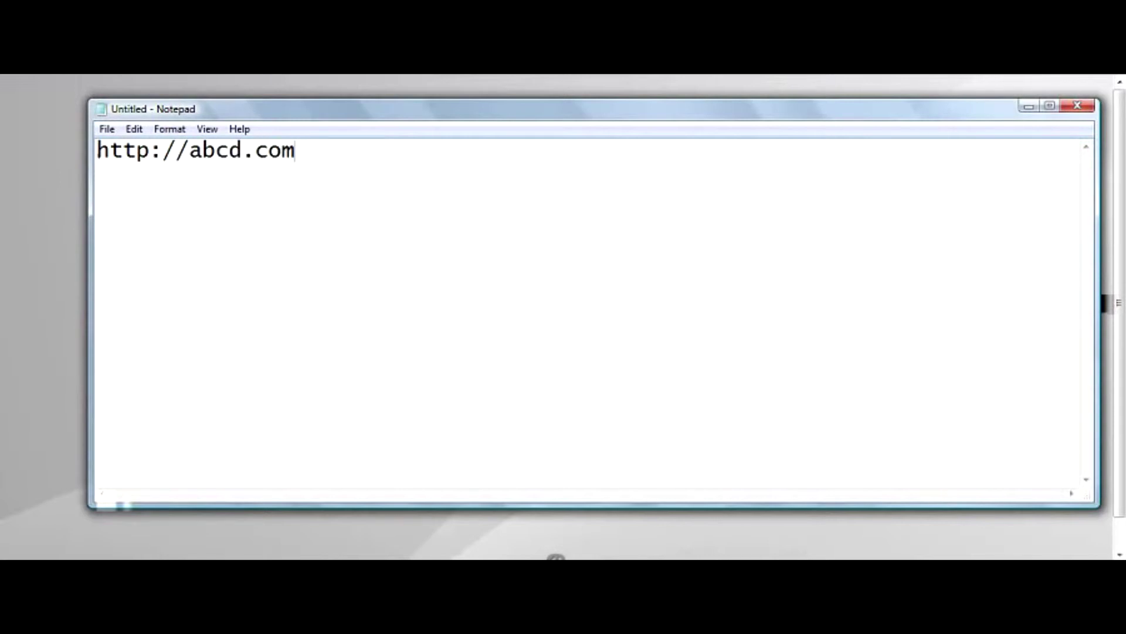
text(:2082)
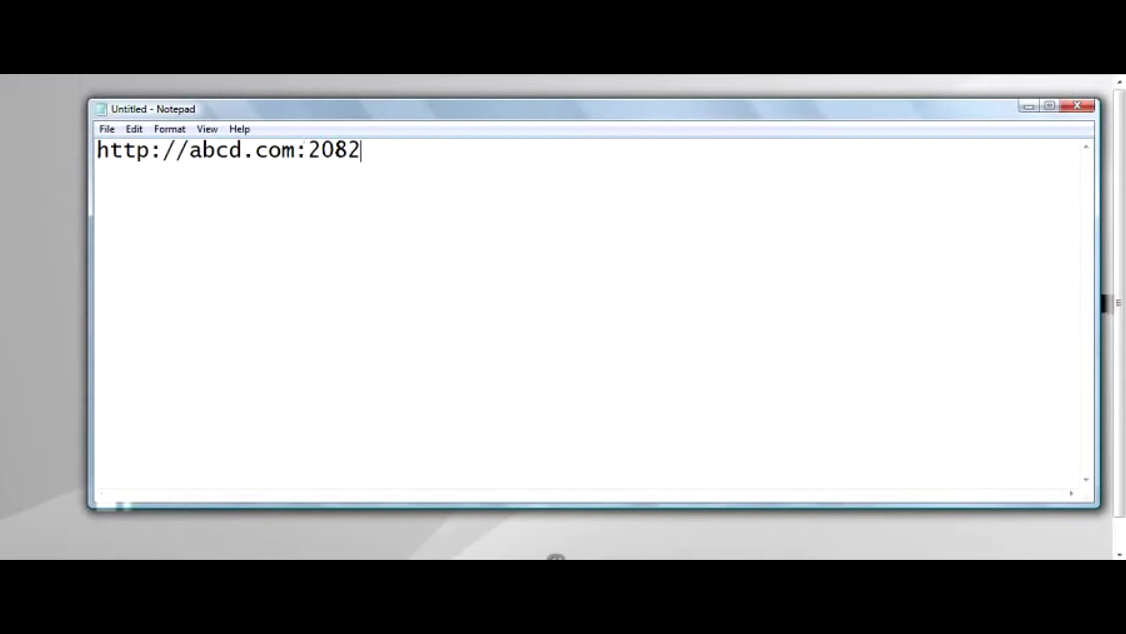
click(59, 196)
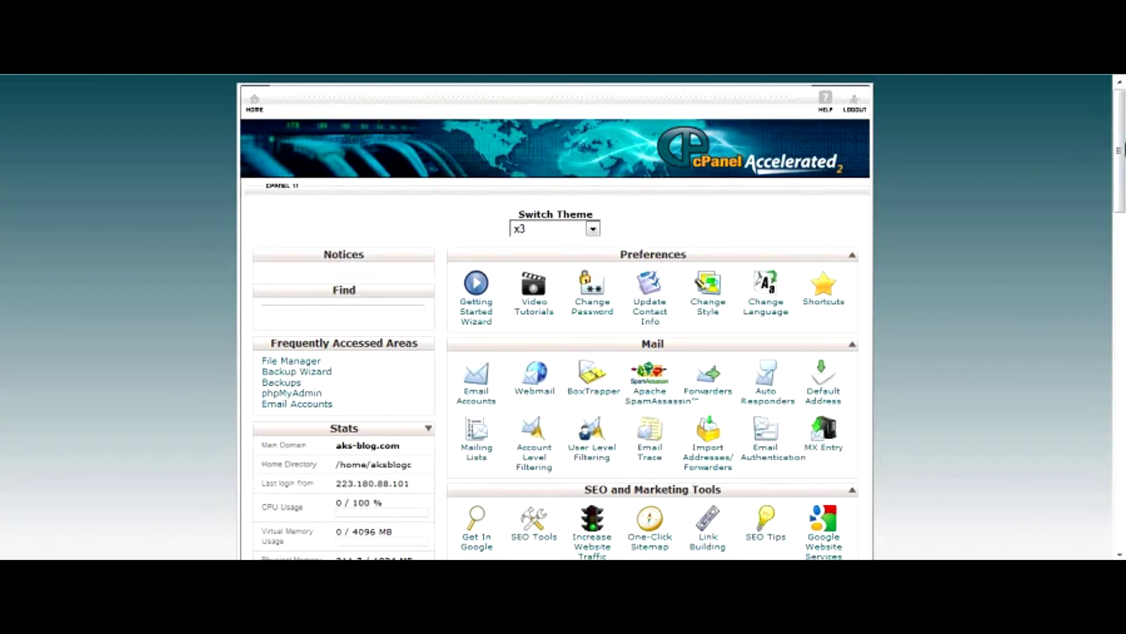
Step: Open the Backup Wizard from the Files section of cPanel and choose to back up with the Full Backup option
scroll(1119, 176, down, 3)
scroll(1120, 187, down, 2)
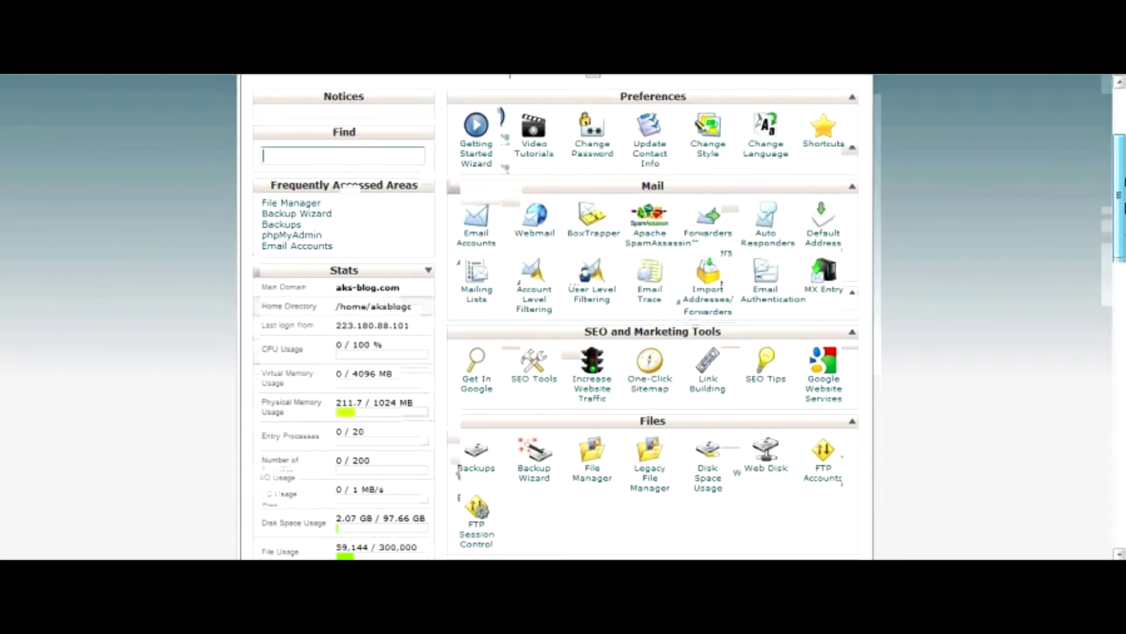
scroll(1119, 199, down, 2)
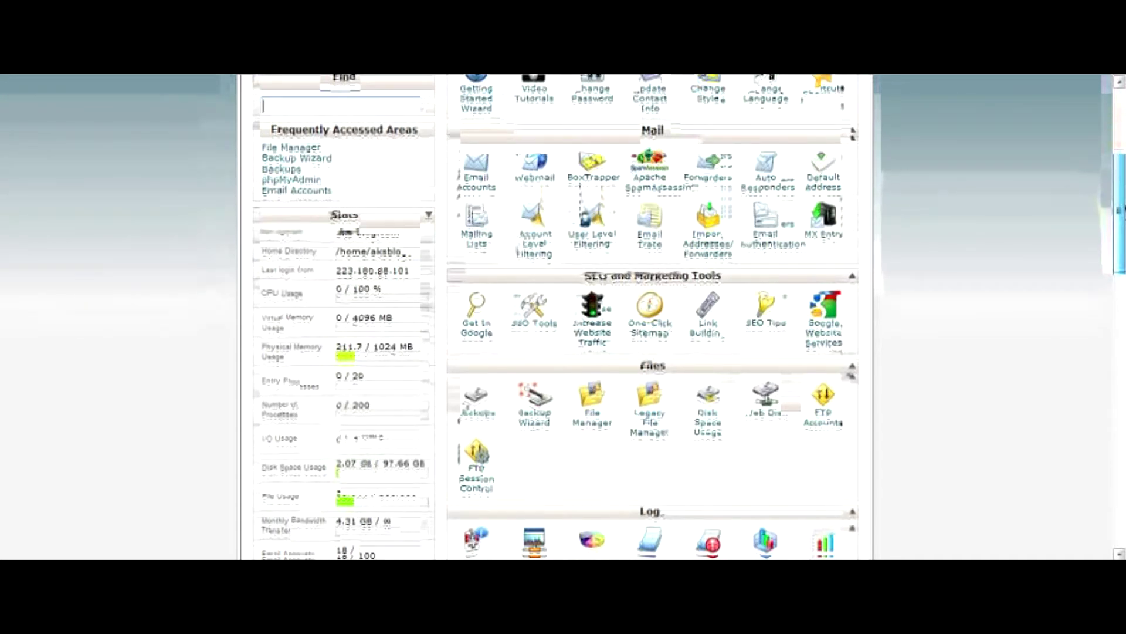
scroll(1121, 209, down, 1)
scroll(651, 317, up, 2)
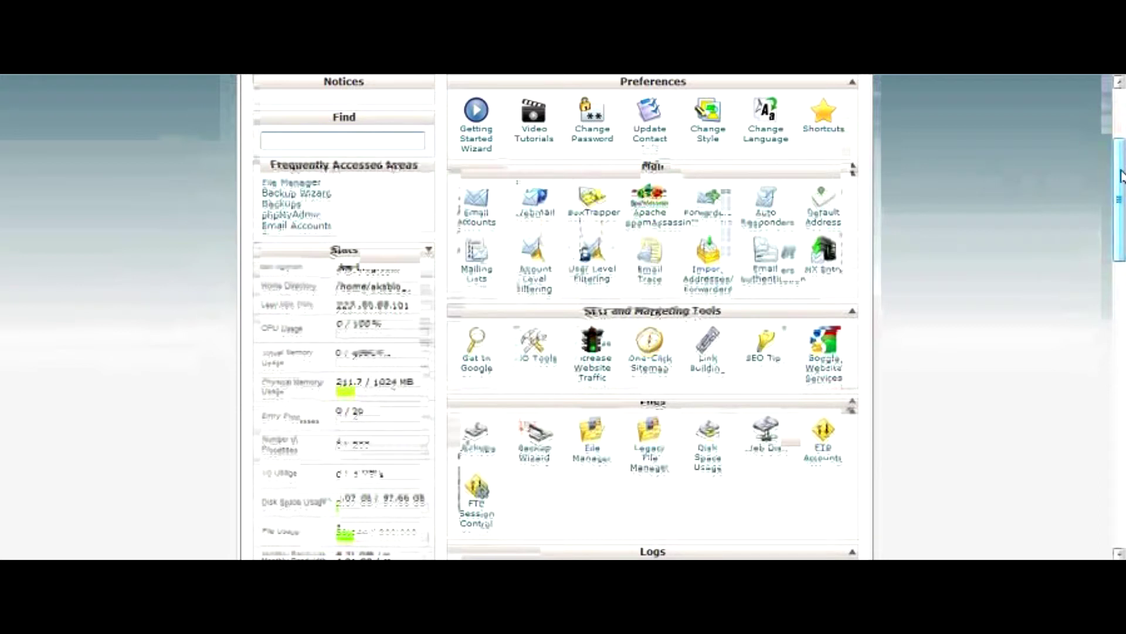
drag(1120, 176, 1121, 243)
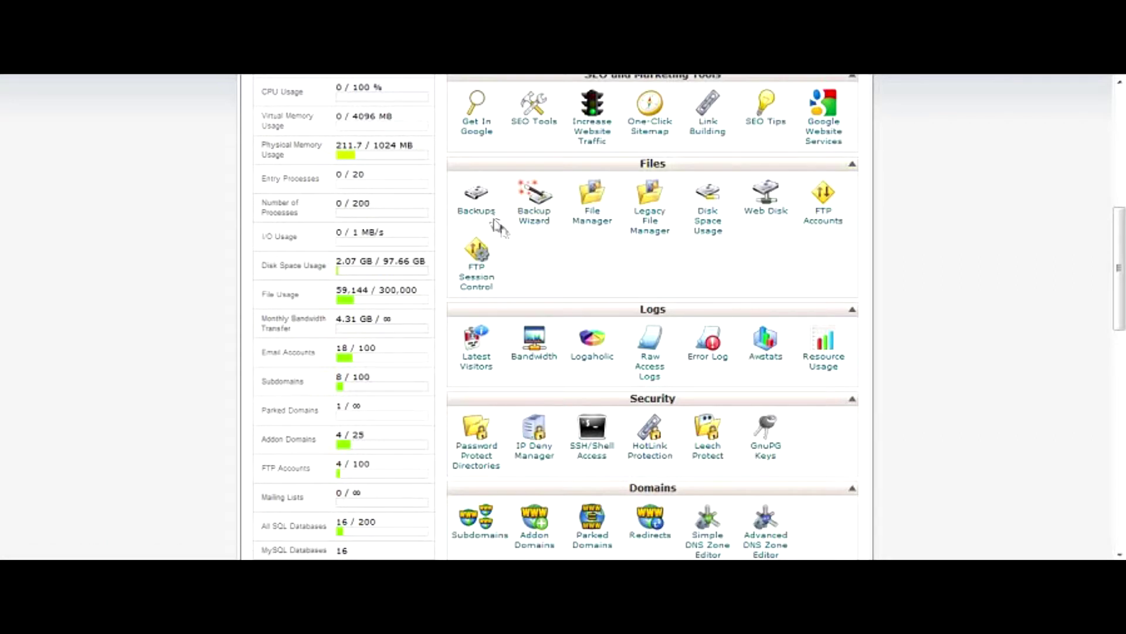
click(546, 209)
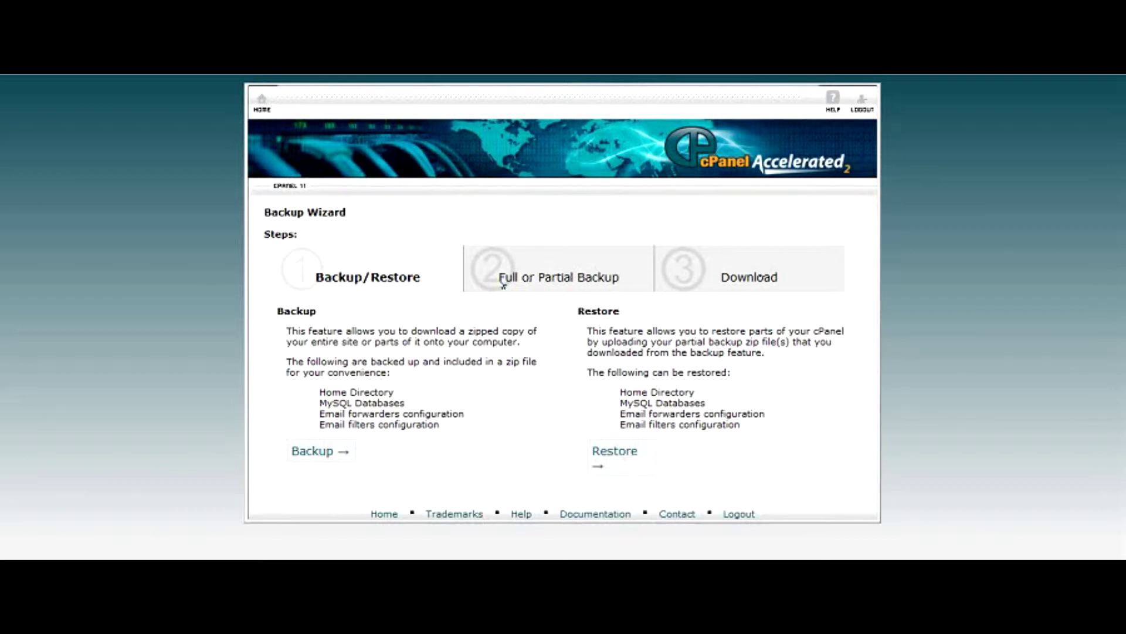
click(313, 452)
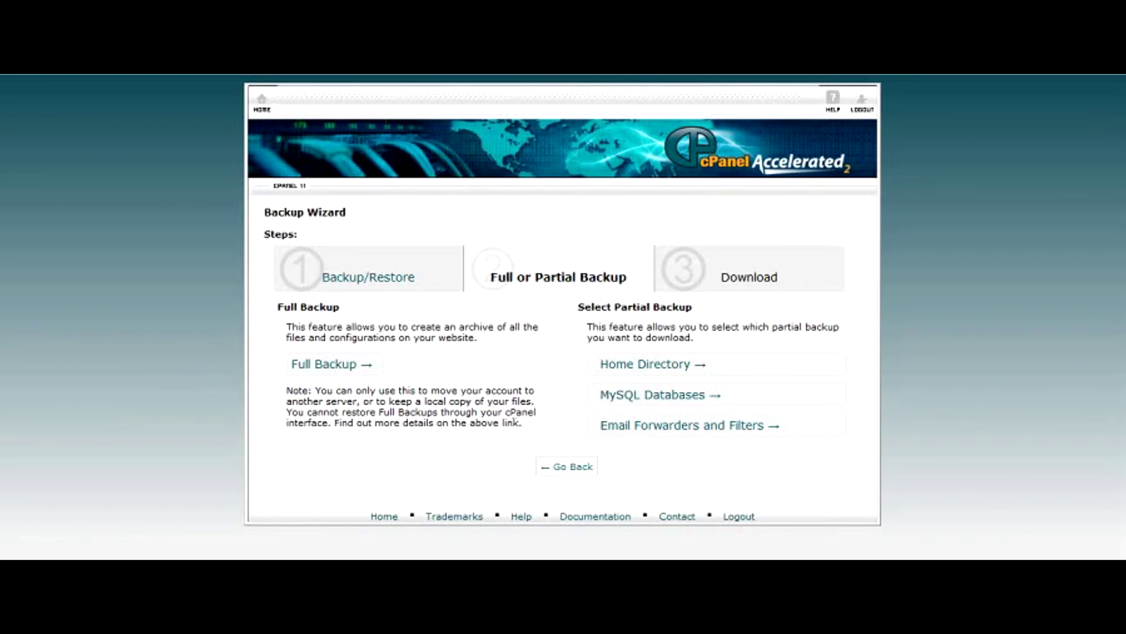
click(353, 377)
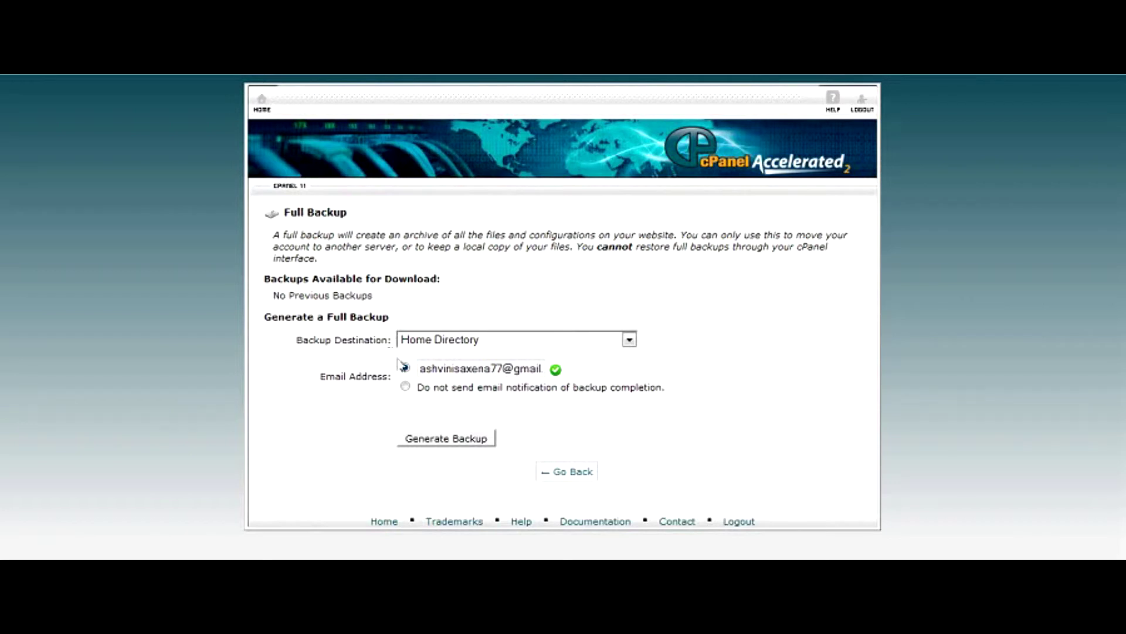
Step: Generate a full backup to the Home Directory with the email address cleared and no email notification of completion
click(479, 348)
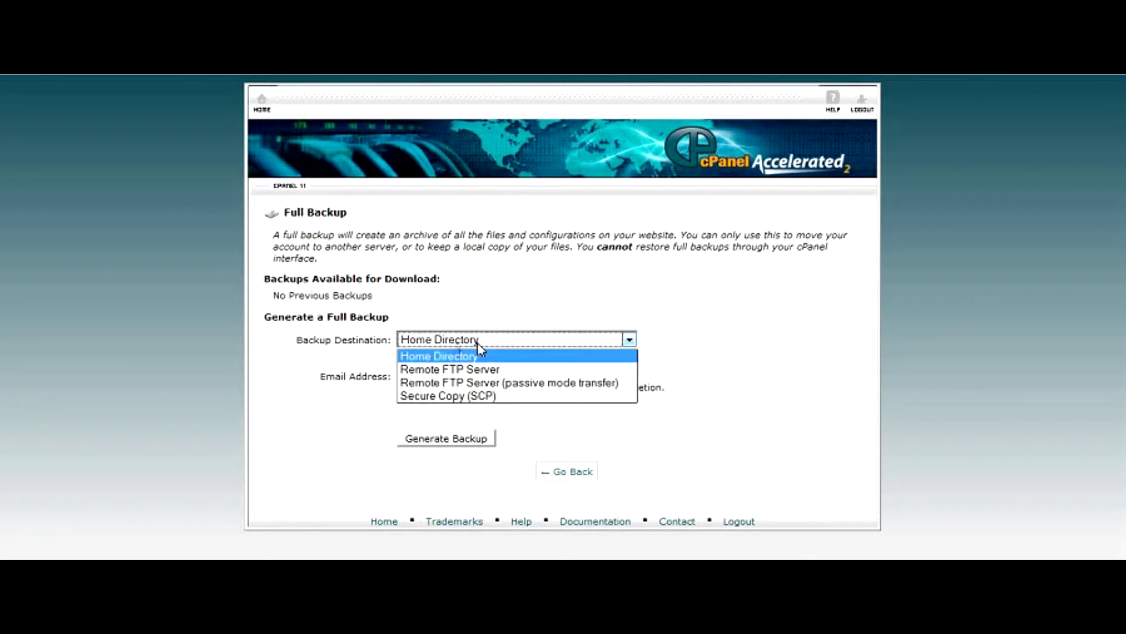
click(508, 361)
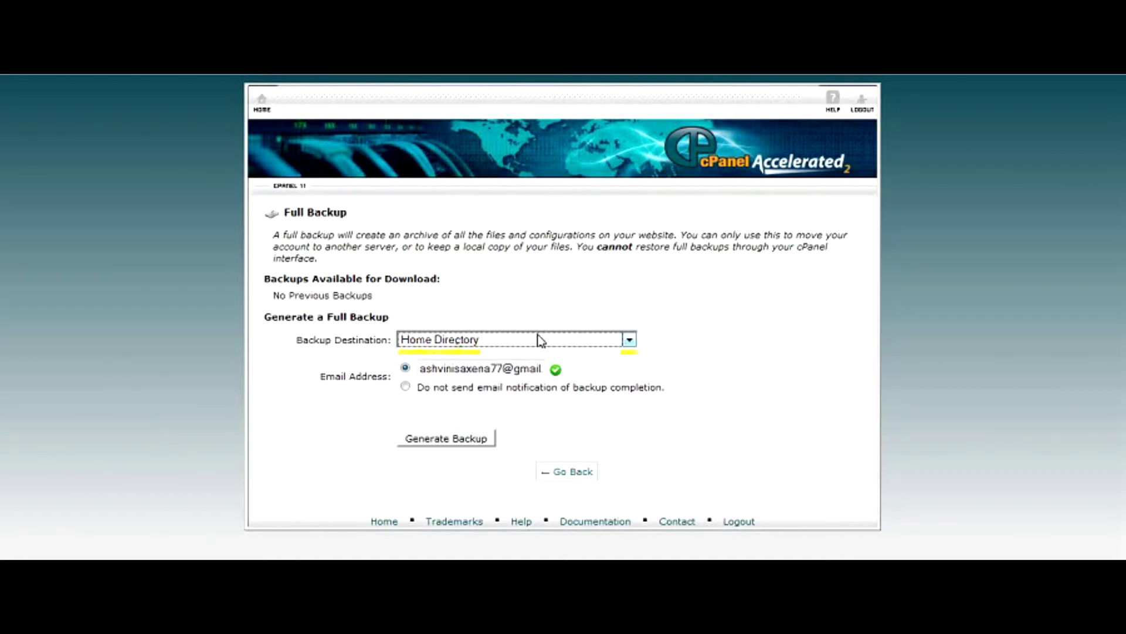
drag(420, 368, 566, 371)
key(BackSpace)
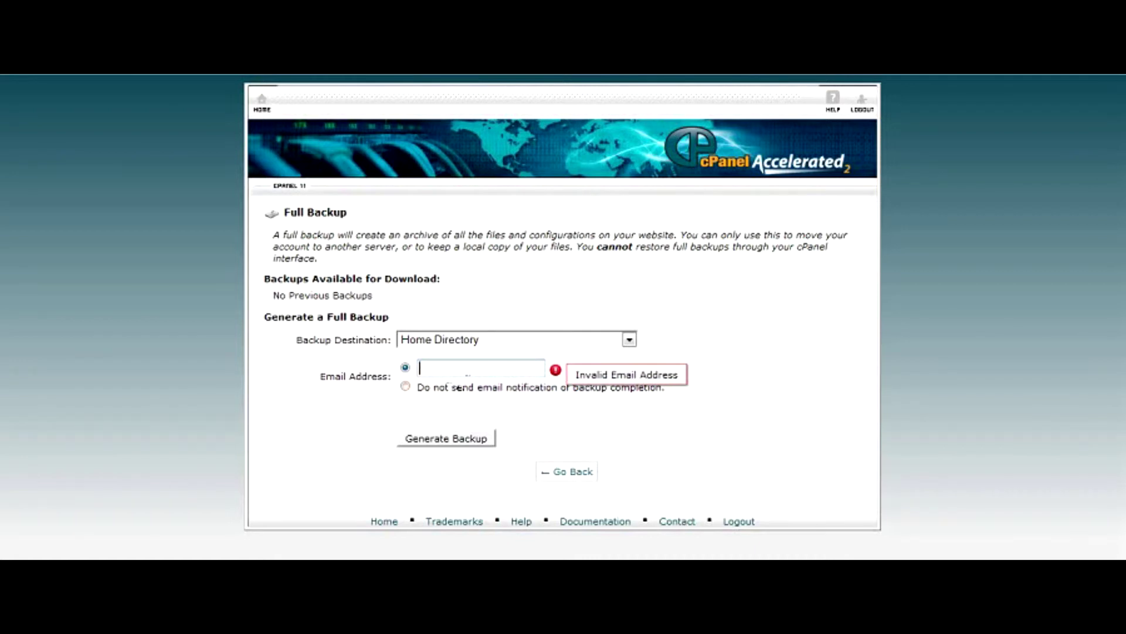
click(406, 387)
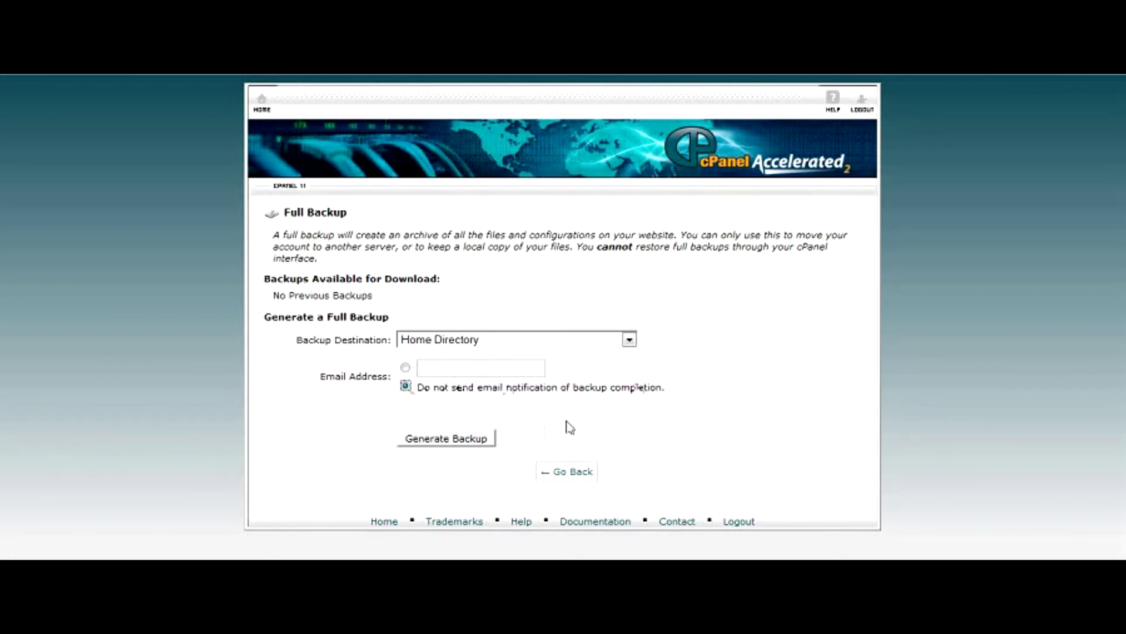
click(471, 445)
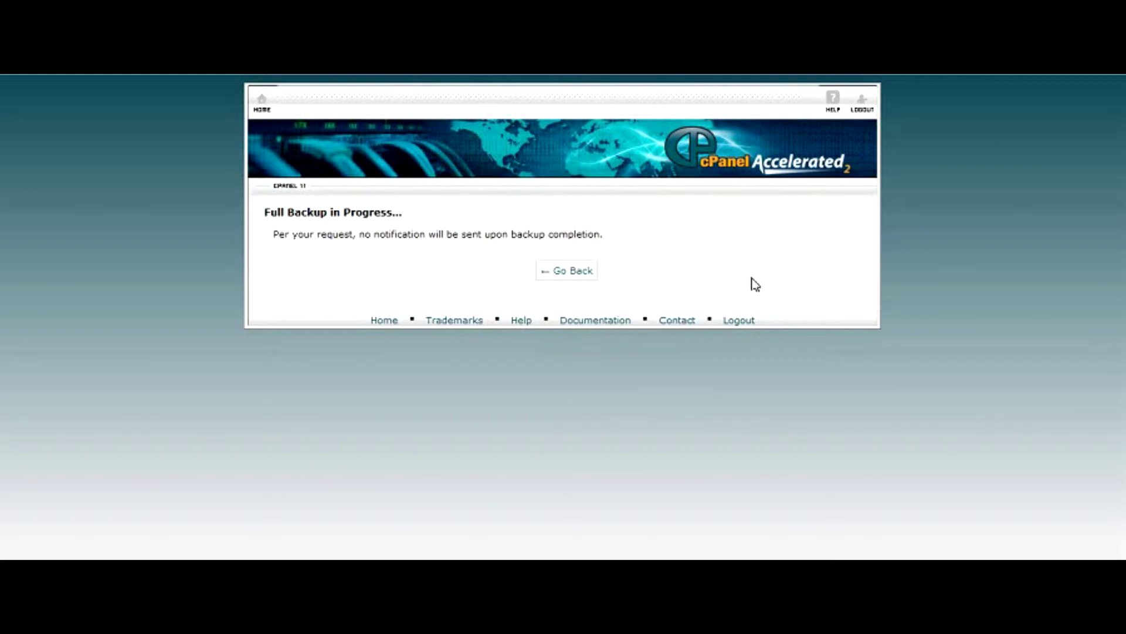
Step: Return to the Full Backup page, examine the new archive's name, date and status, and refresh the page
click(583, 279)
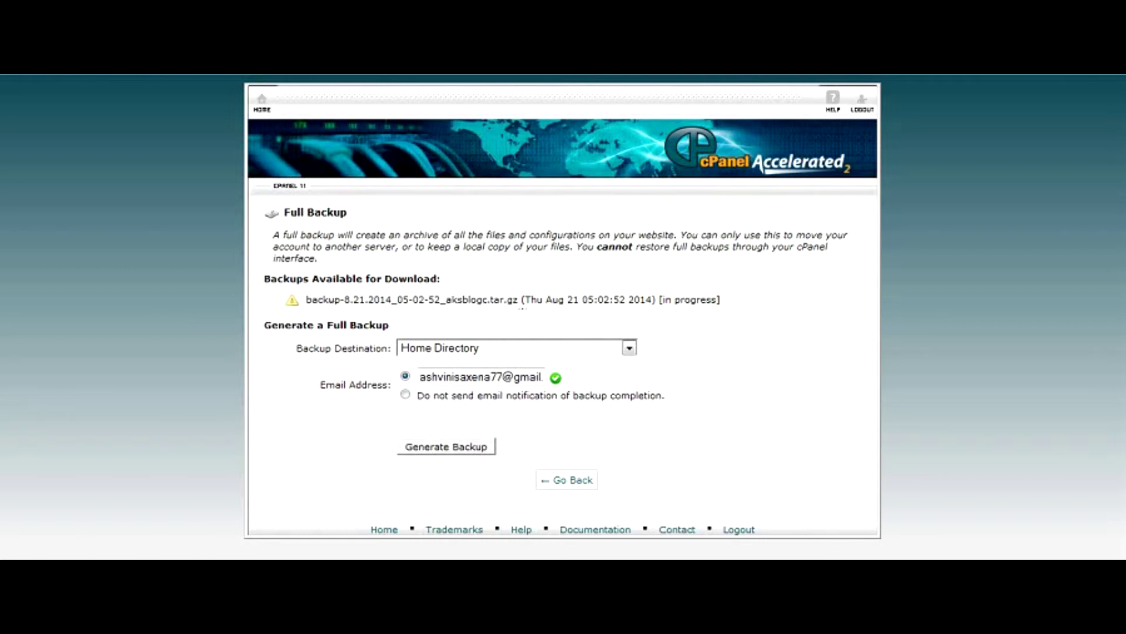
drag(519, 305, 320, 304)
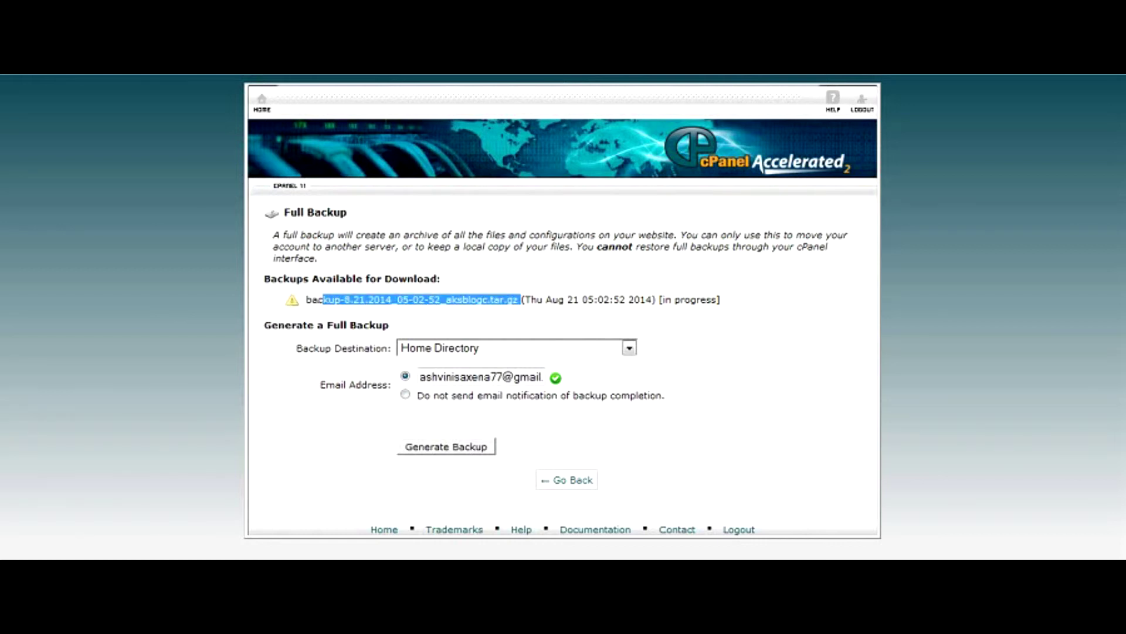
click(340, 307)
drag(392, 300, 344, 301)
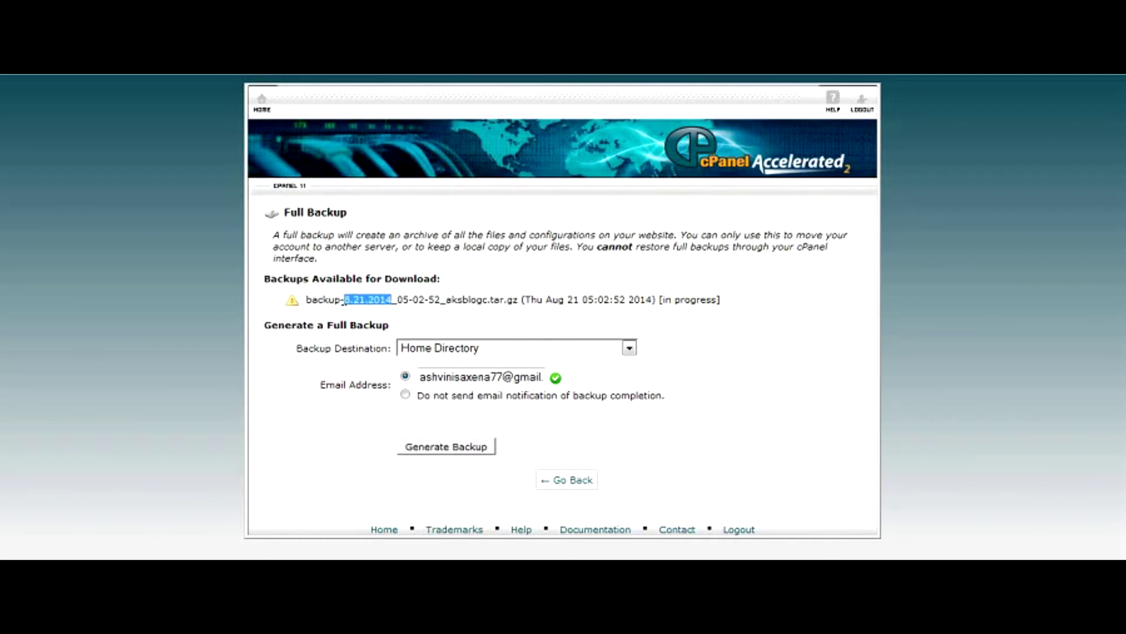
drag(723, 301, 678, 301)
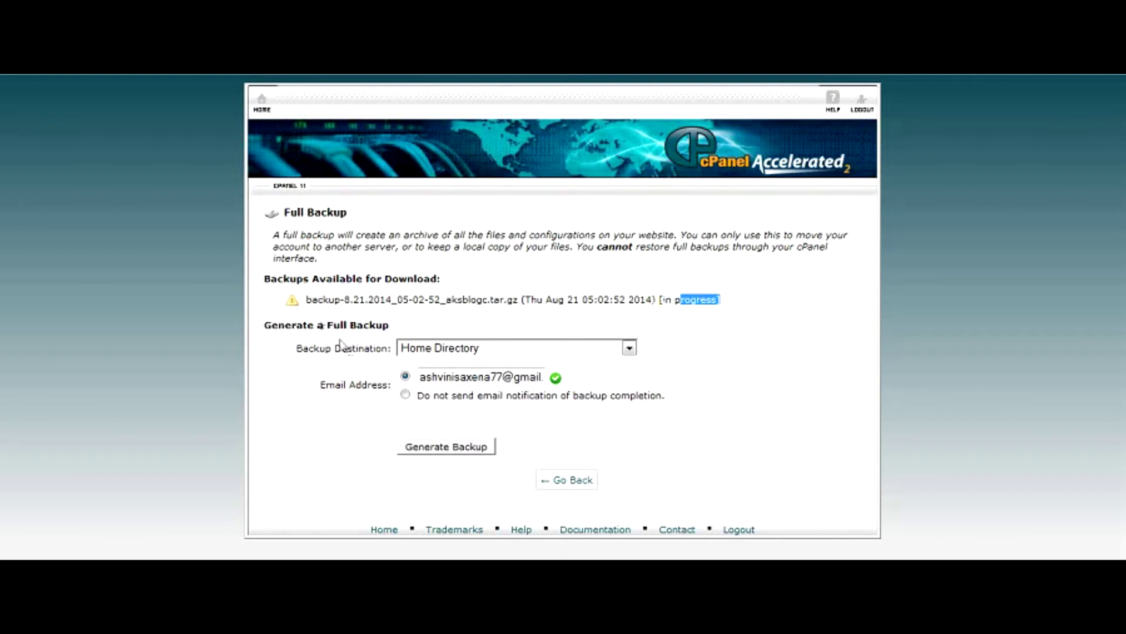
key(F5)
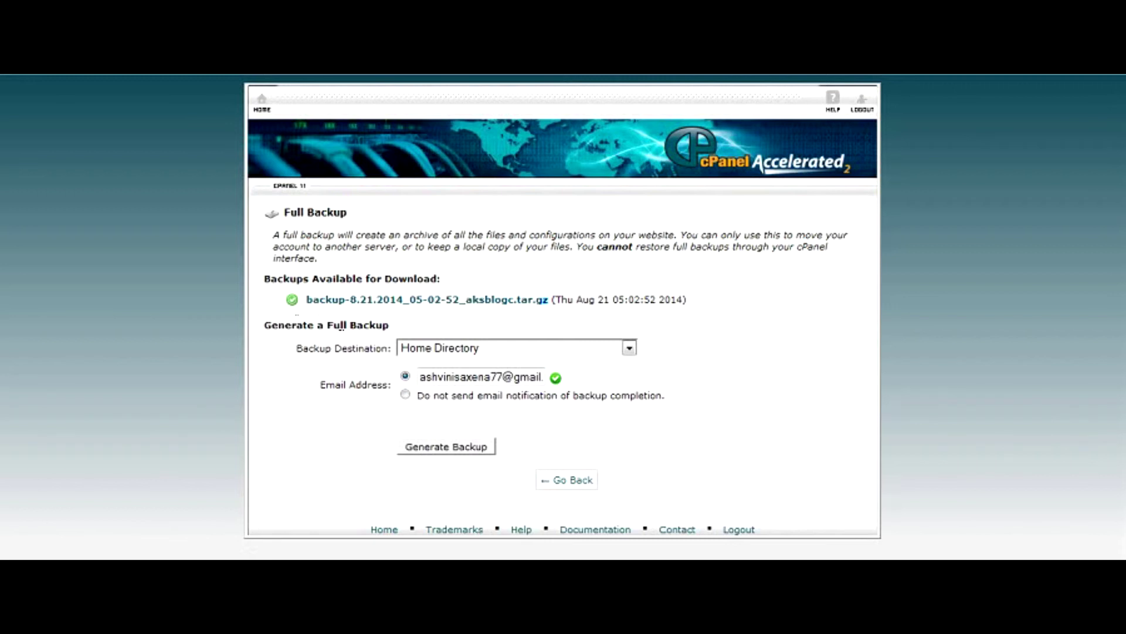
Step: Start the download of the 8.21.2014 tar.gz archive from the backups available for download
right_click(359, 313)
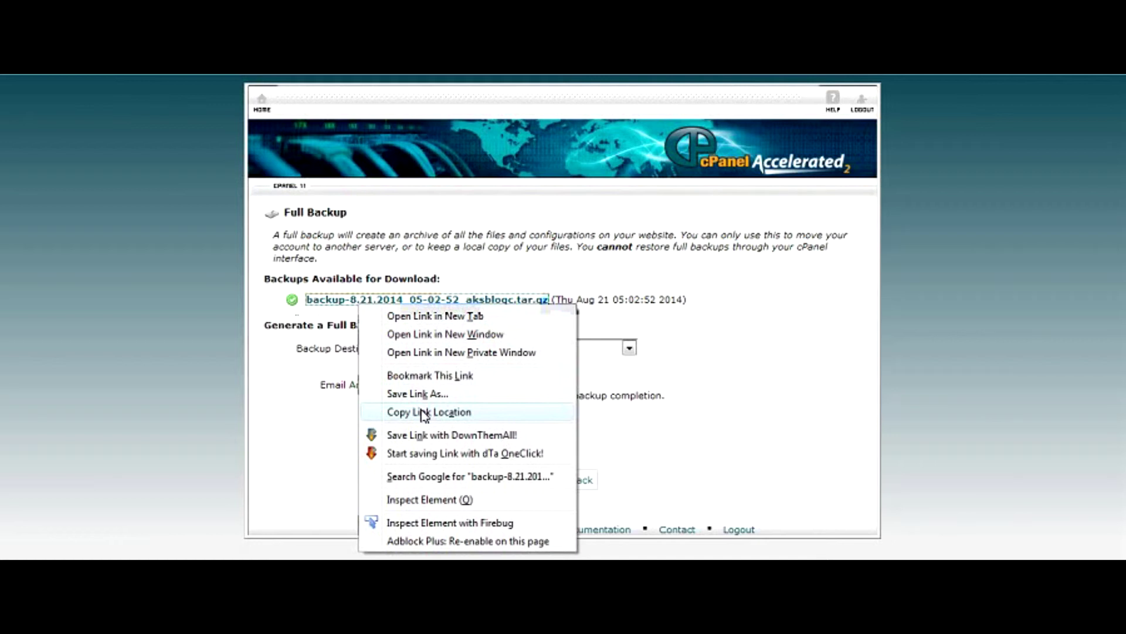
click(300, 374)
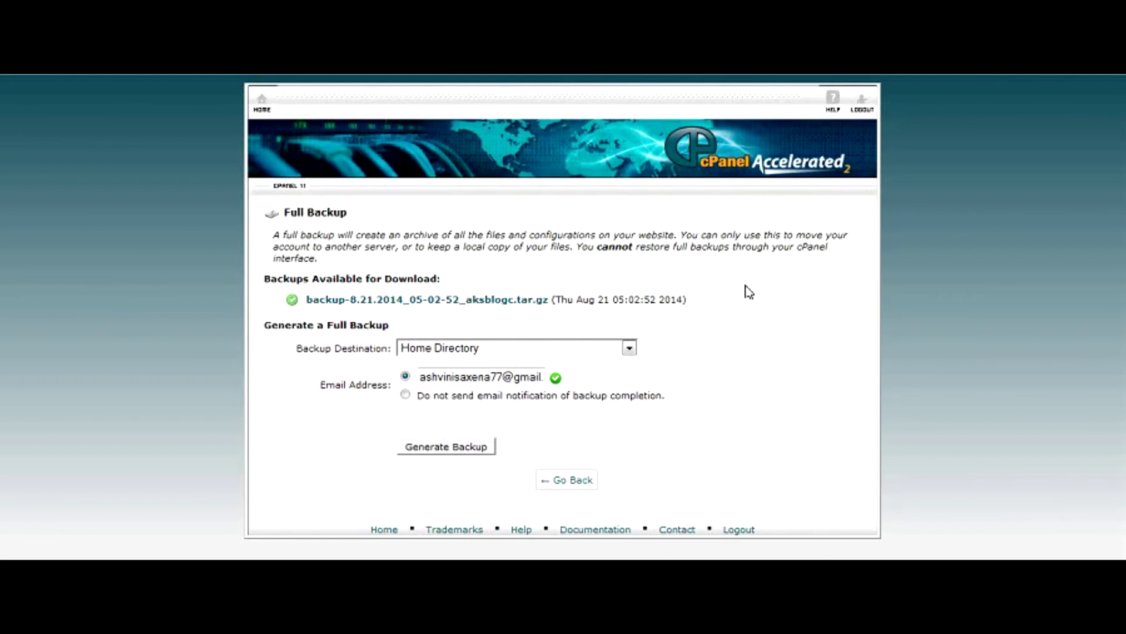
click(410, 301)
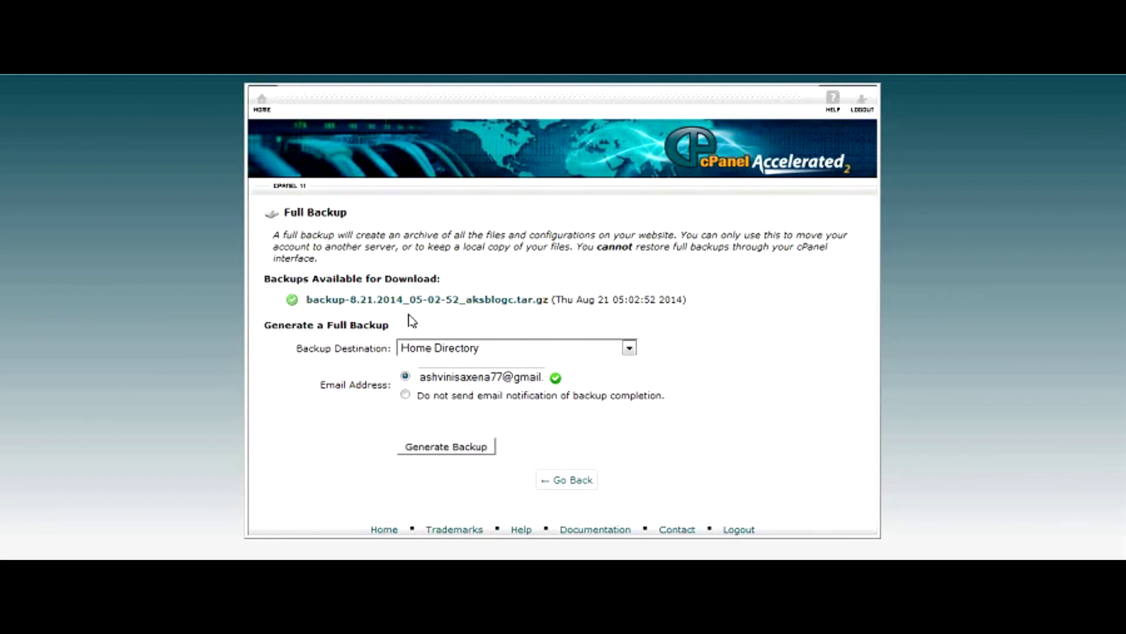